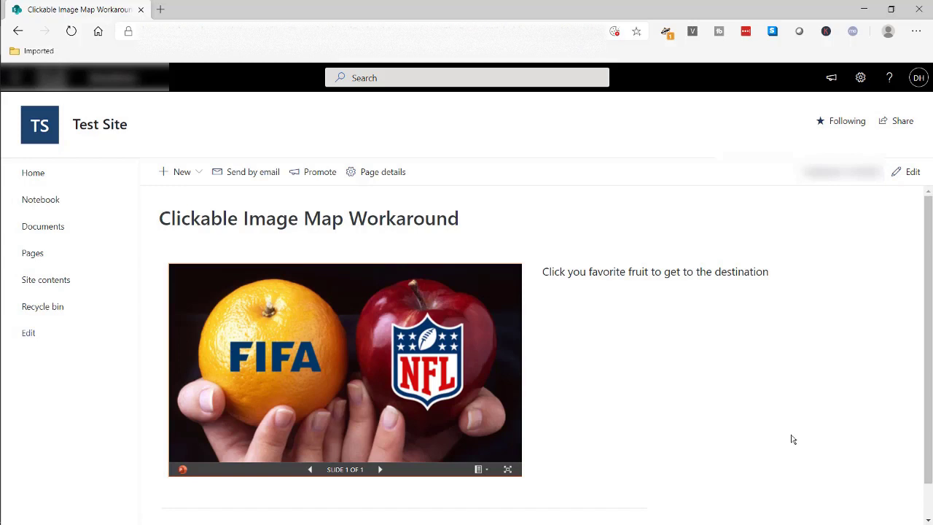
Open fifa.com from the orange and nfl.com from the apple, returning to the SharePoint page after each
click(260, 356)
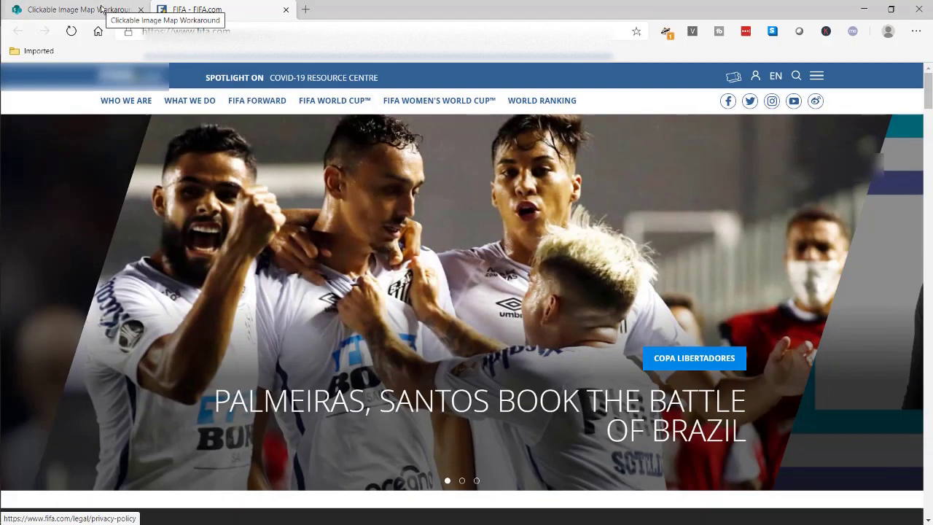
click(101, 9)
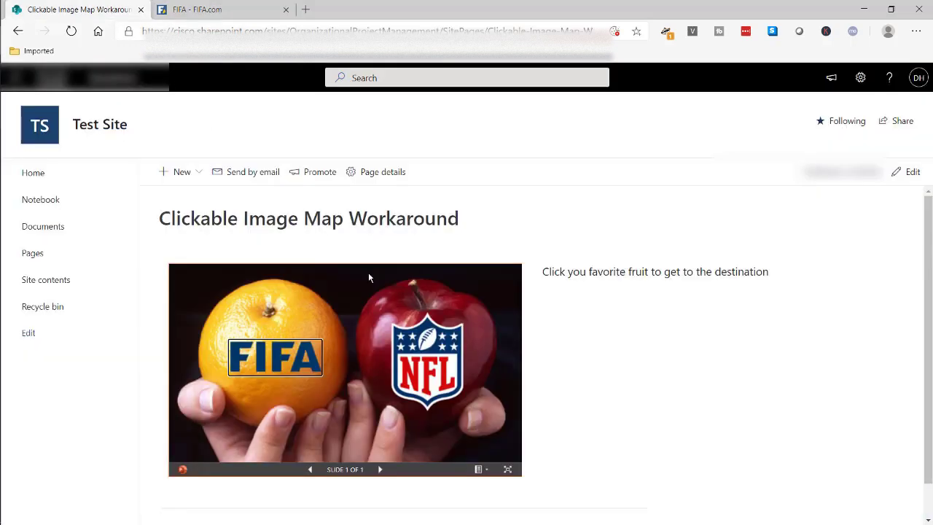
click(430, 346)
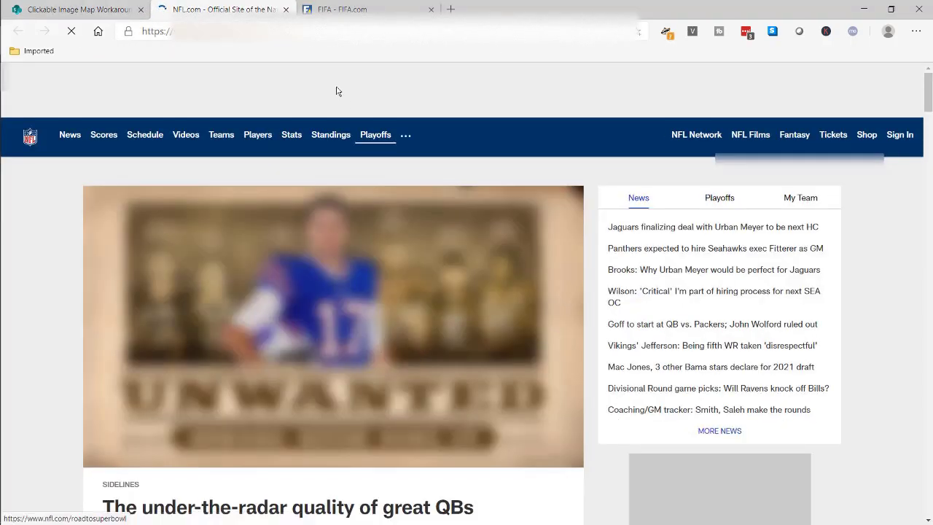
click(100, 9)
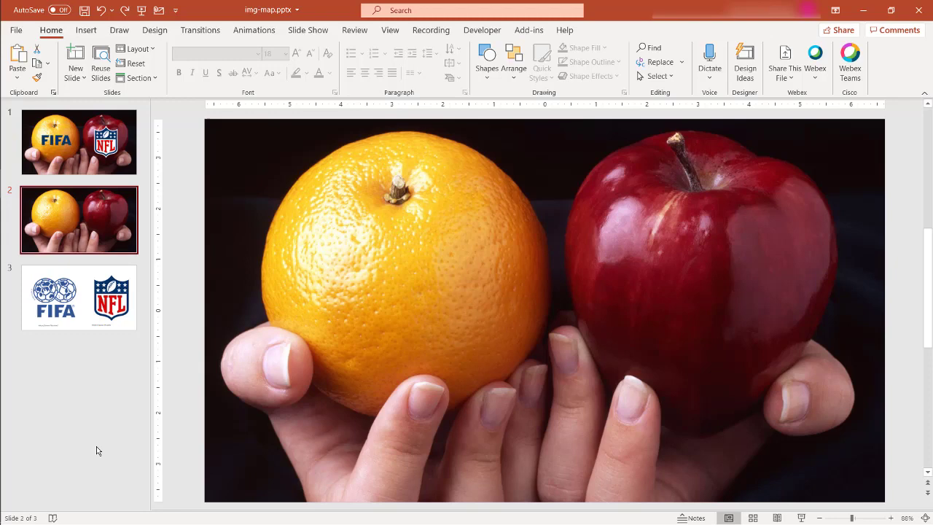
Copy the FIFA logo from slide 3 to slide 2, shrink it and place it on the orange
click(61, 305)
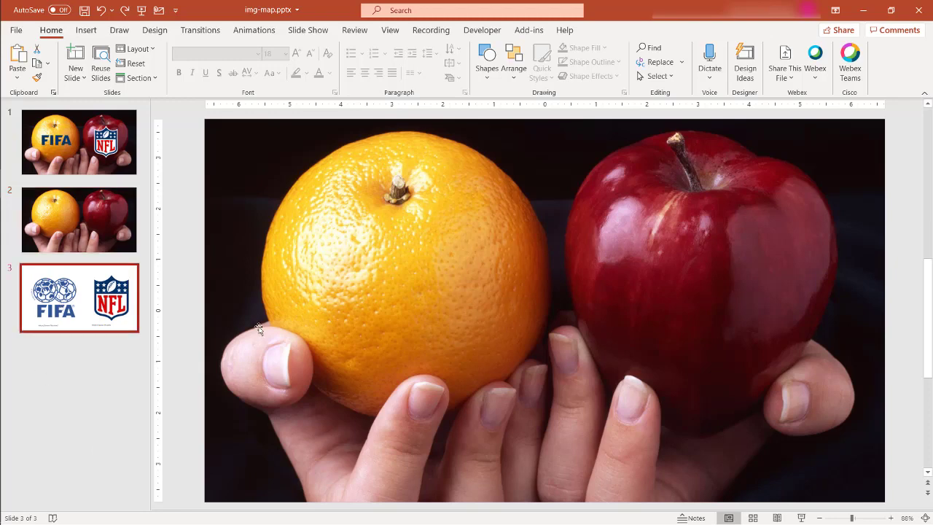
click(346, 291)
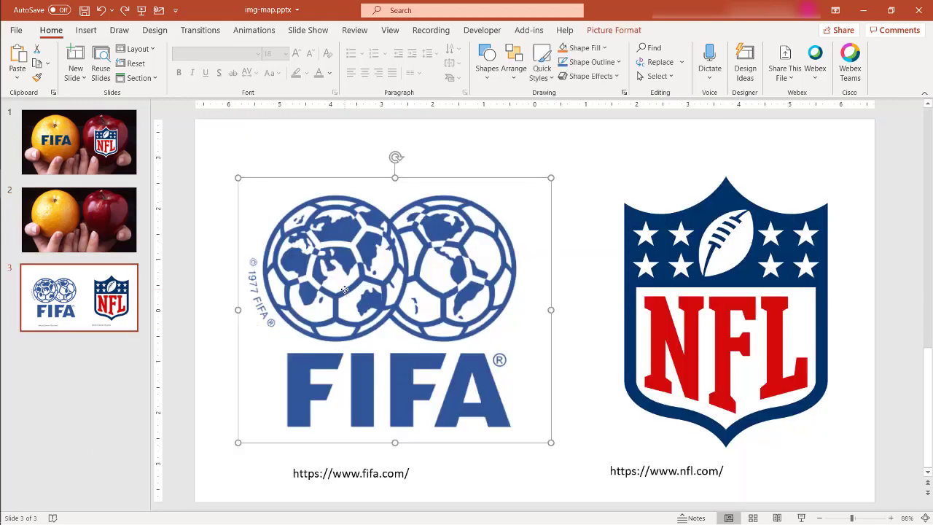
click(79, 219)
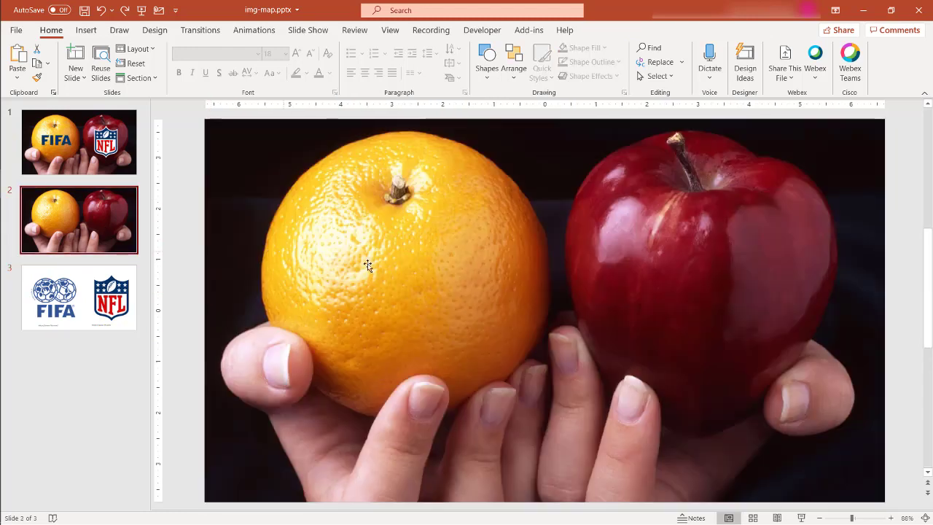
key(ctrl+v)
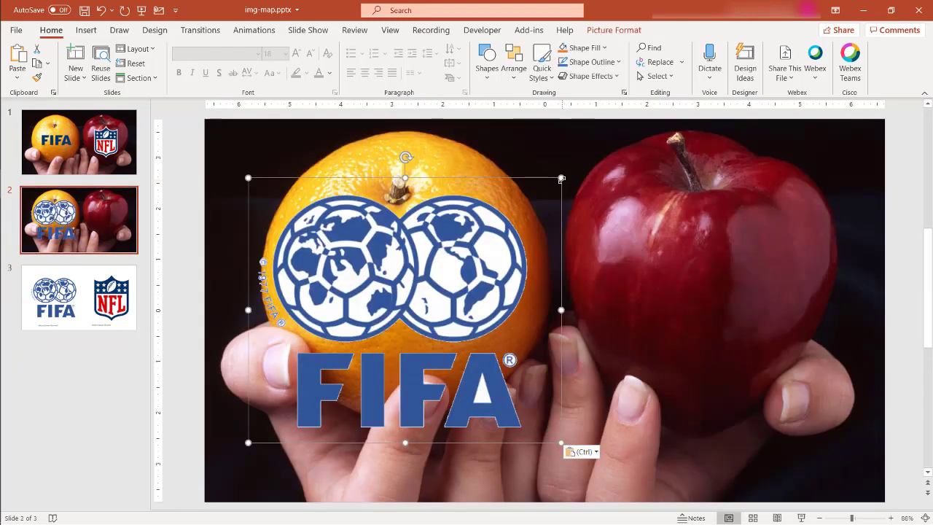
drag(562, 182, 435, 299)
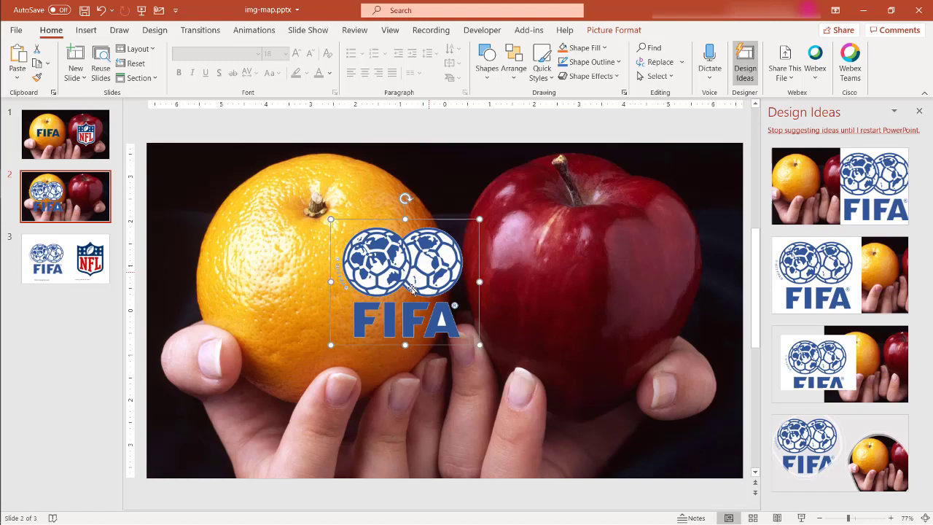
click(920, 111)
drag(558, 237, 465, 249)
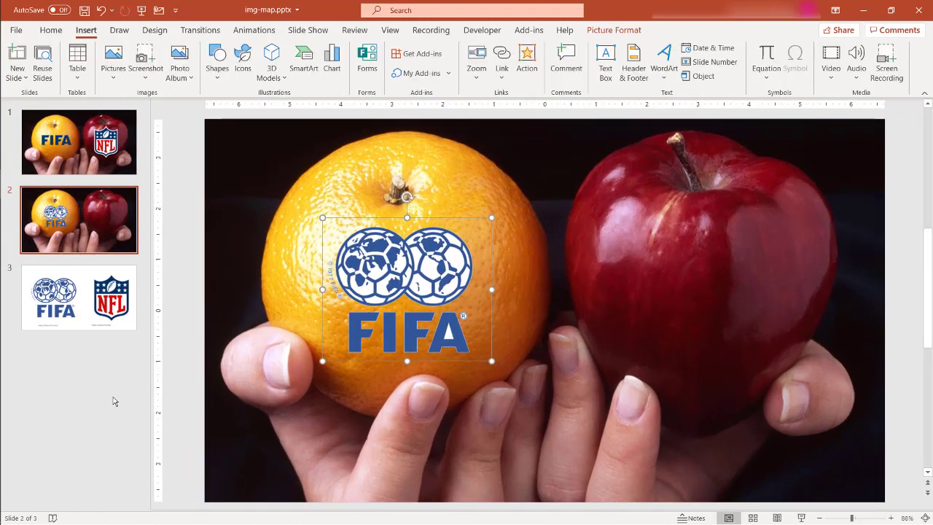
right_click(338, 288)
click(368, 183)
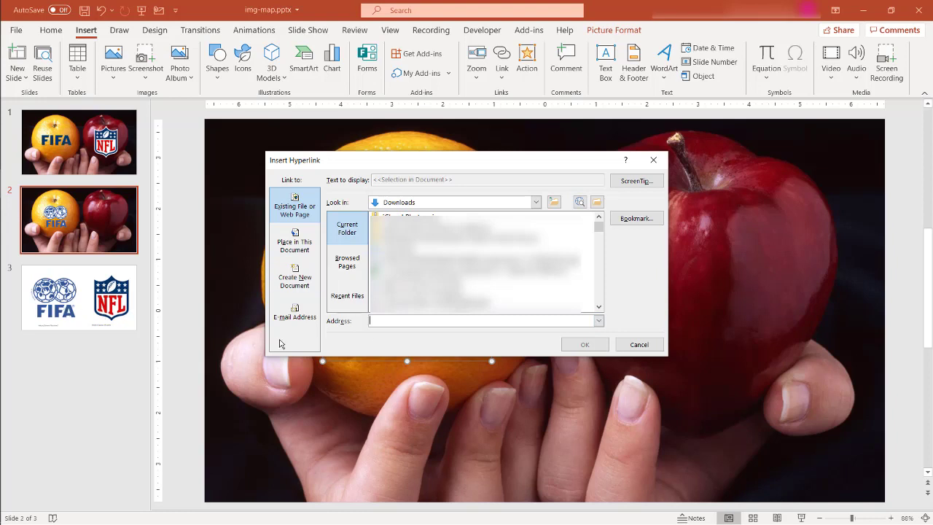
text(http://www.fifa.com)
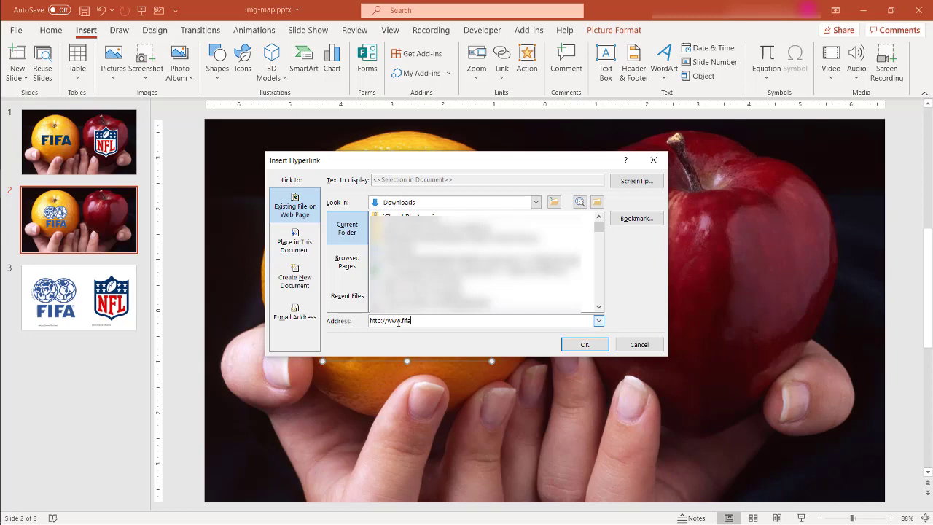
click(585, 344)
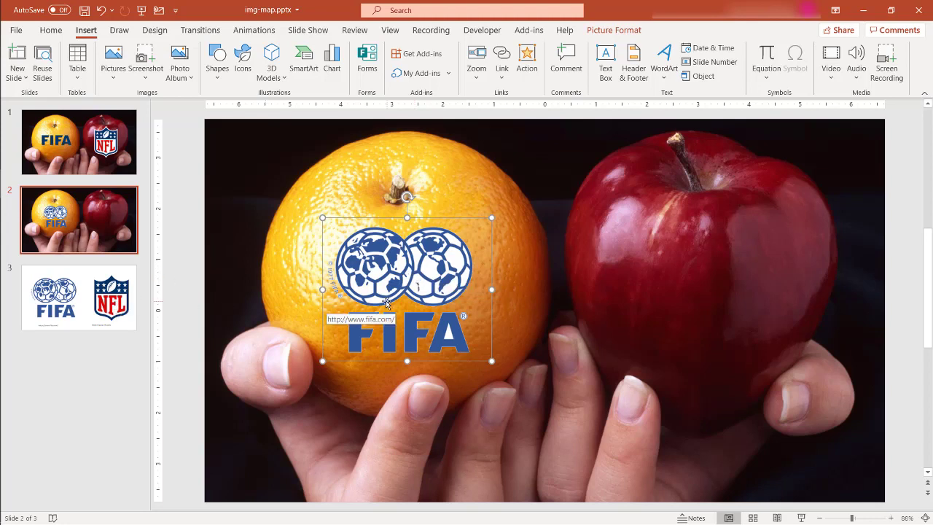
click(183, 215)
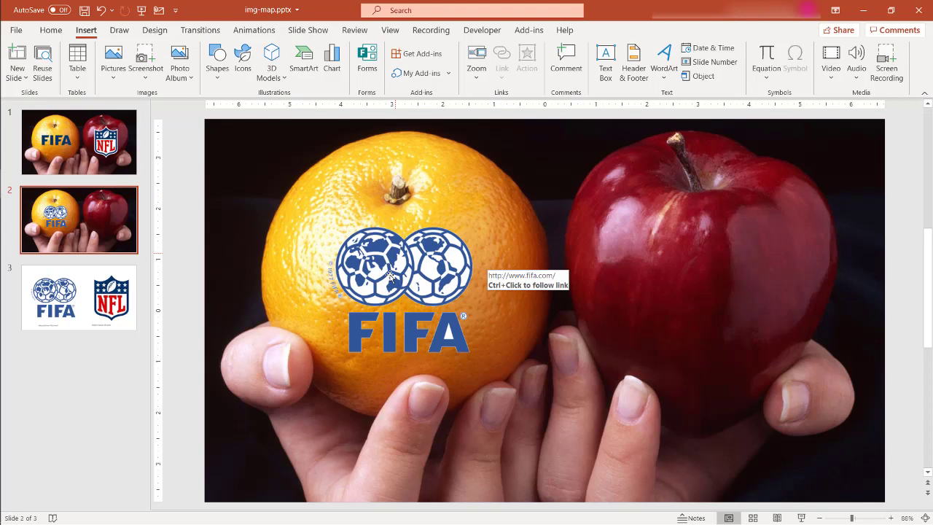
Go to slide 1 and inspect its flattened fruit photo carrying the FIFA and NFL logos
click(392, 274)
click(89, 143)
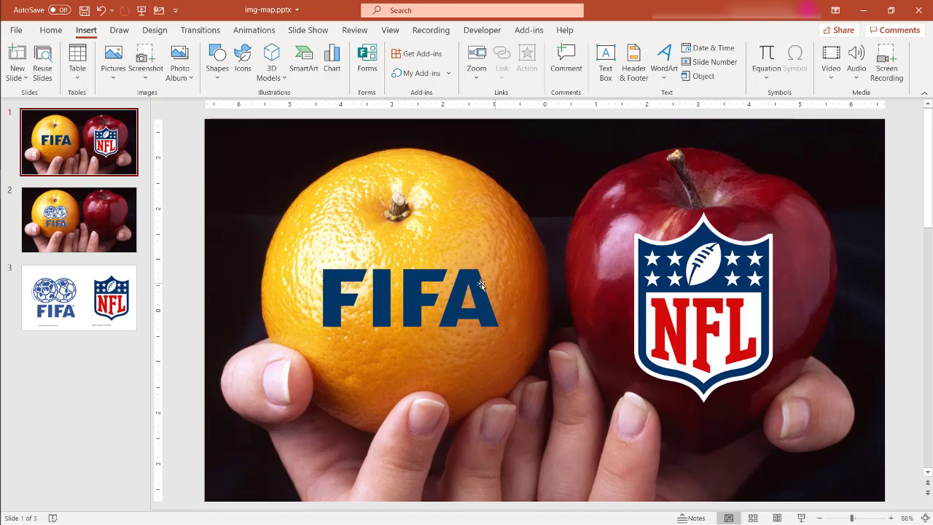
drag(367, 222, 396, 249)
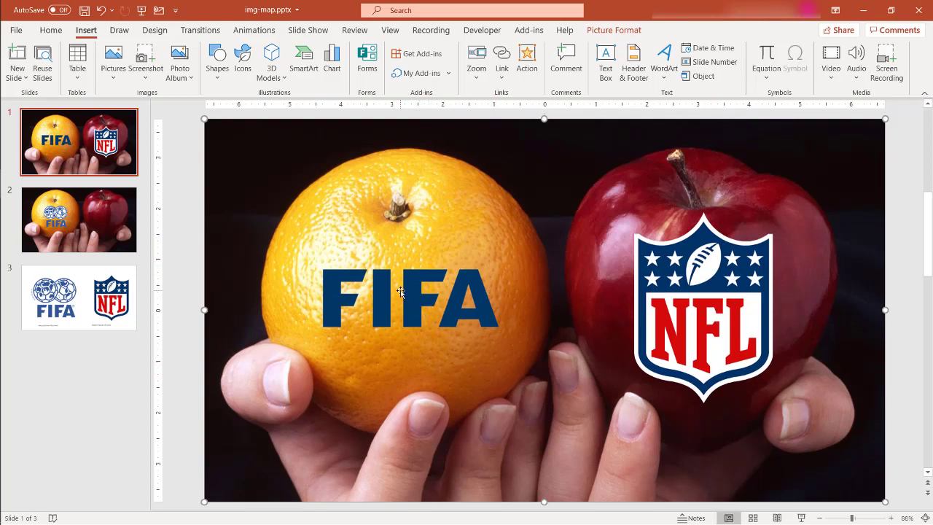
right_click(400, 292)
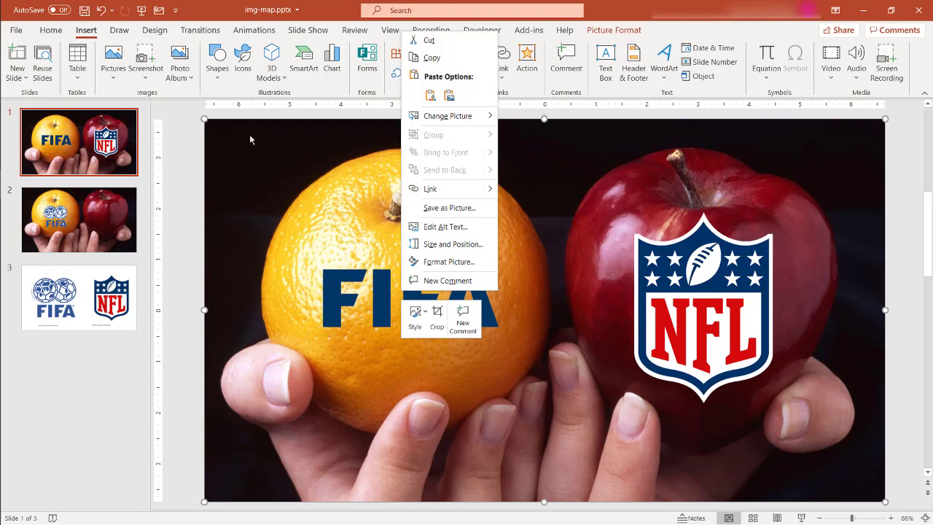
click(470, 393)
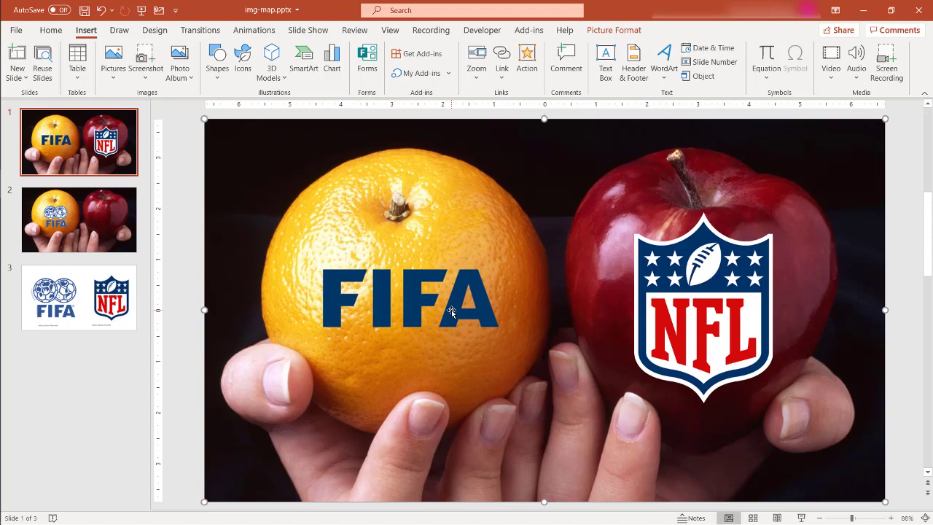
Draw a rectangle over the FIFA text and give it No Outline and No Fill
click(217, 64)
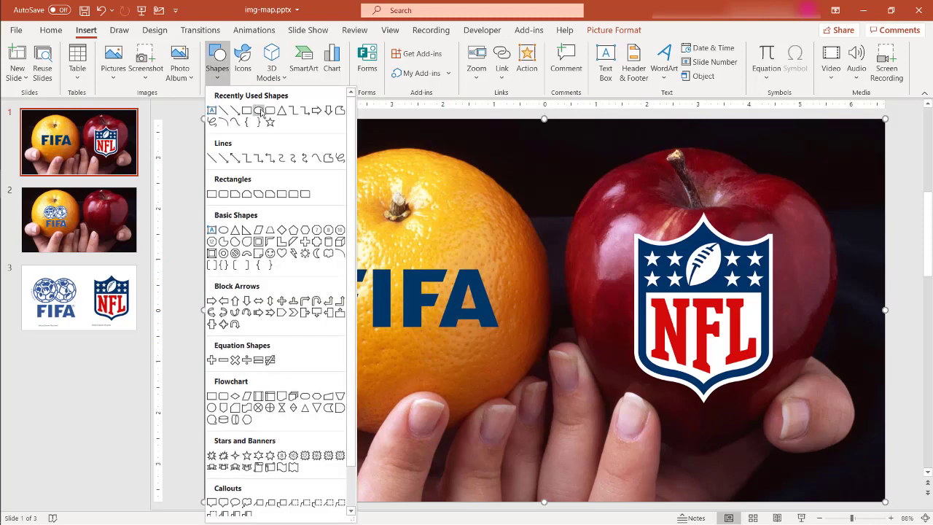
click(247, 110)
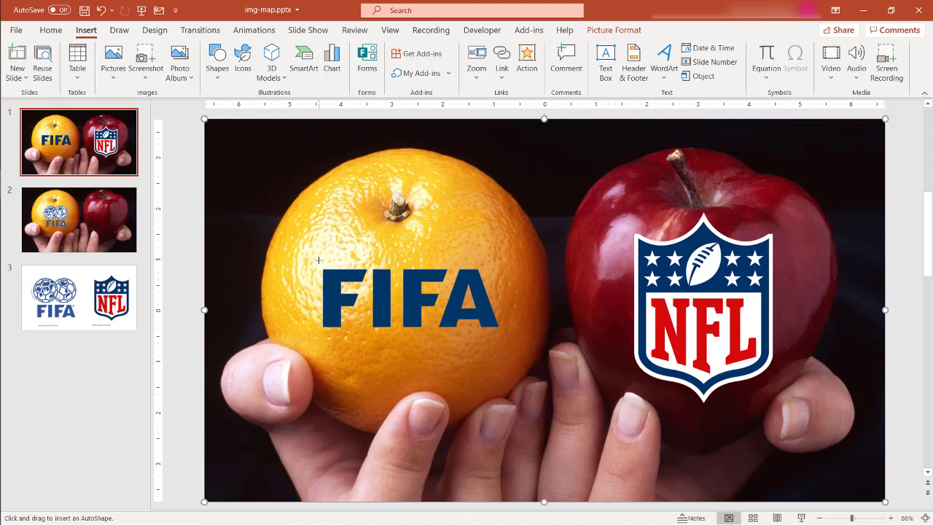
drag(319, 259, 505, 336)
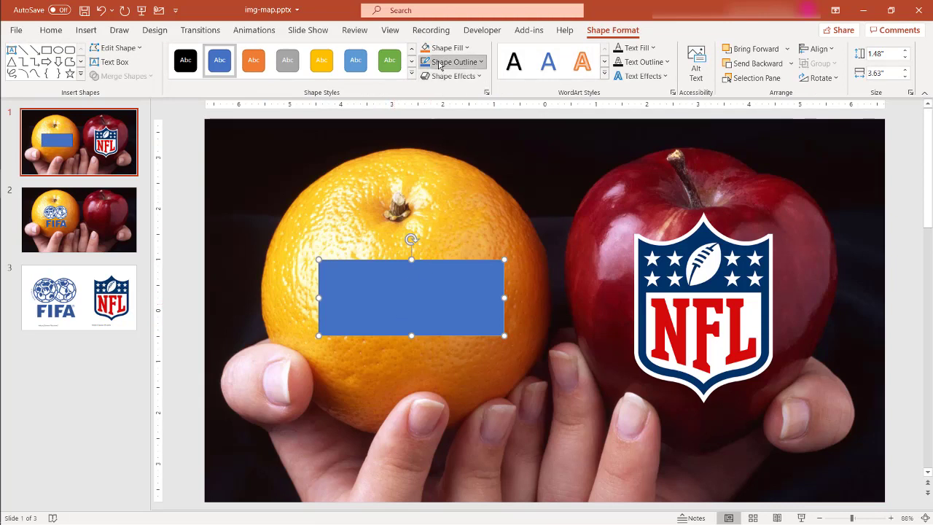
click(439, 62)
click(476, 200)
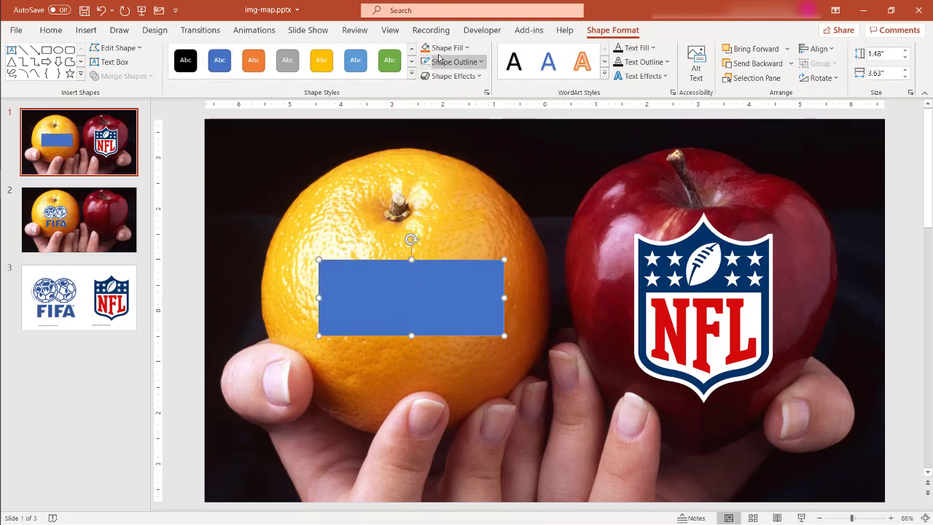
click(445, 49)
click(448, 181)
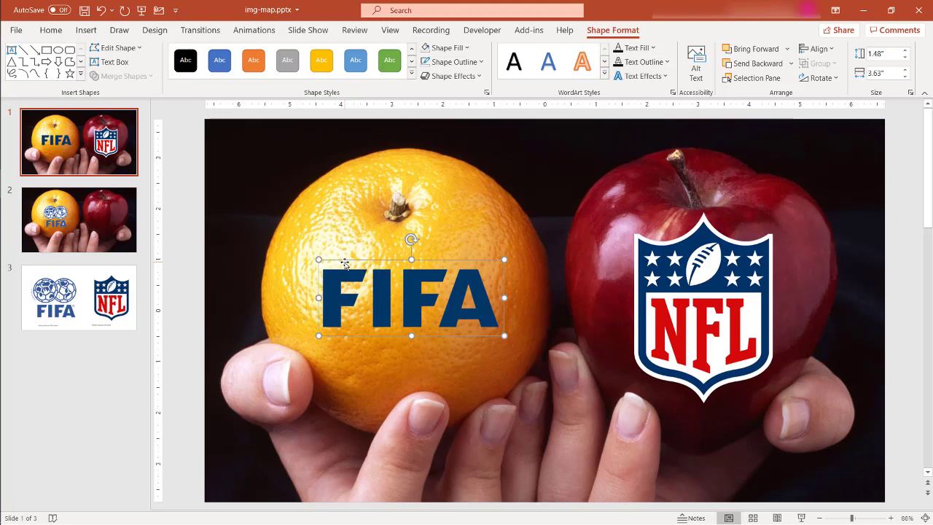
key(ctrl+k)
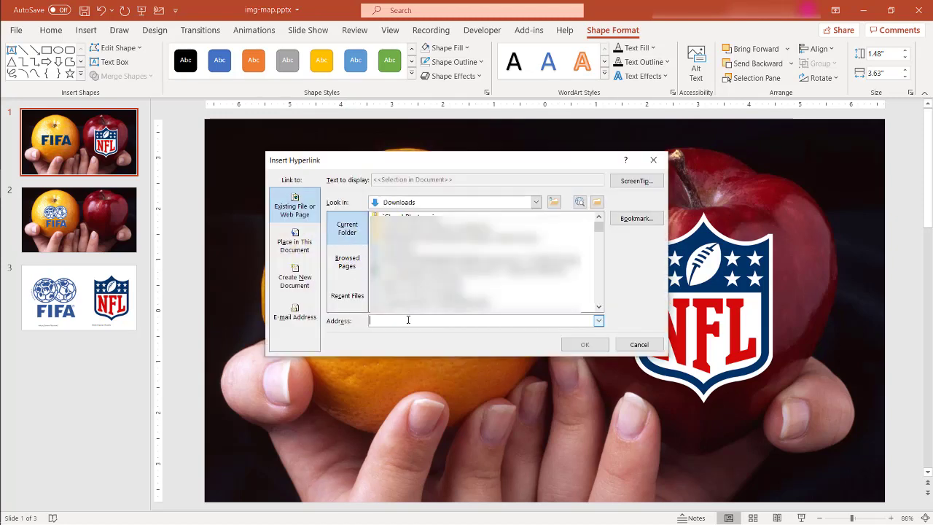
text(www.fifa.com)
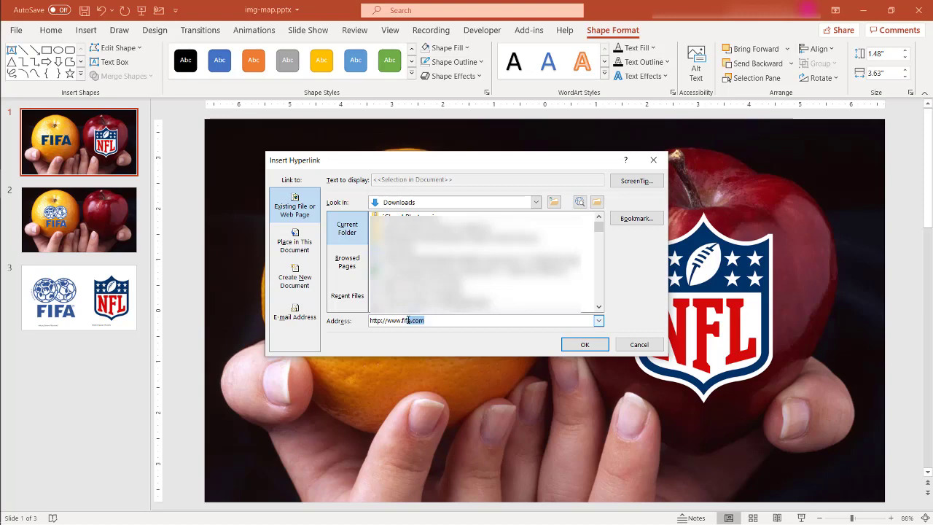
key(Return)
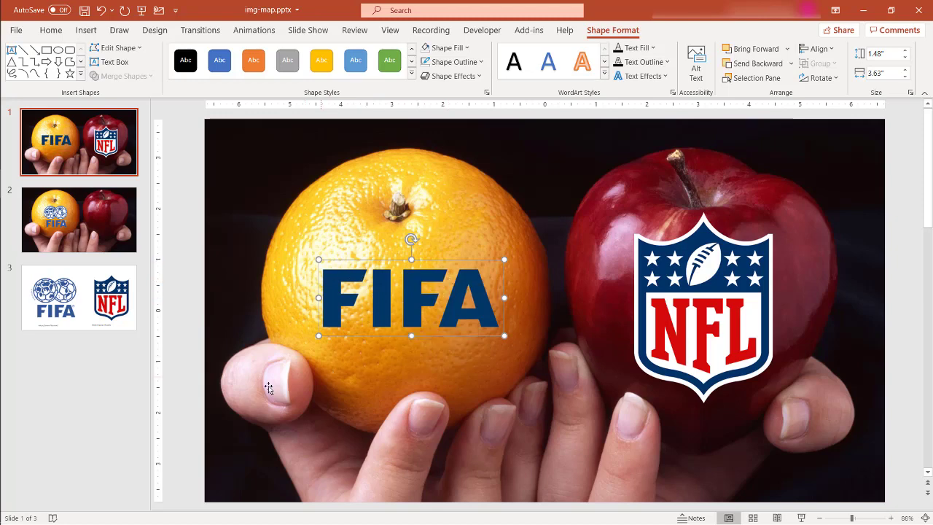
click(189, 380)
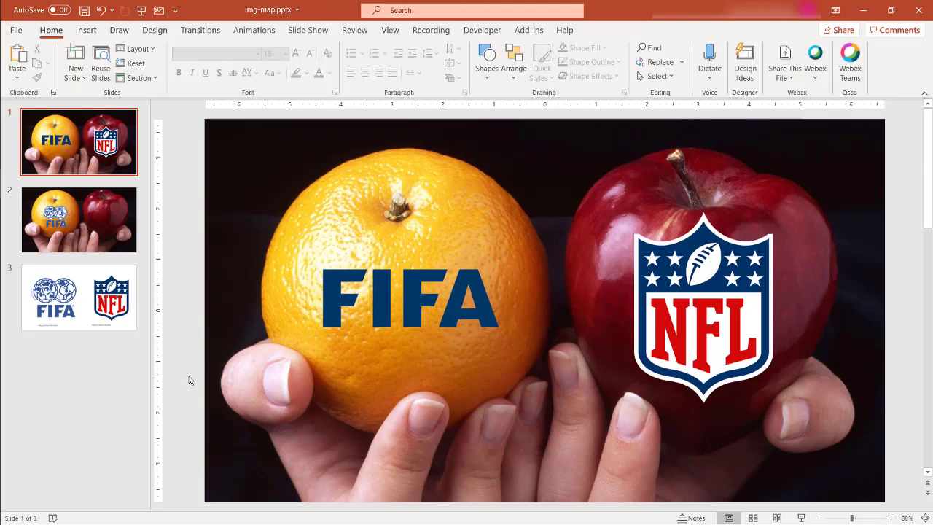
click(370, 306)
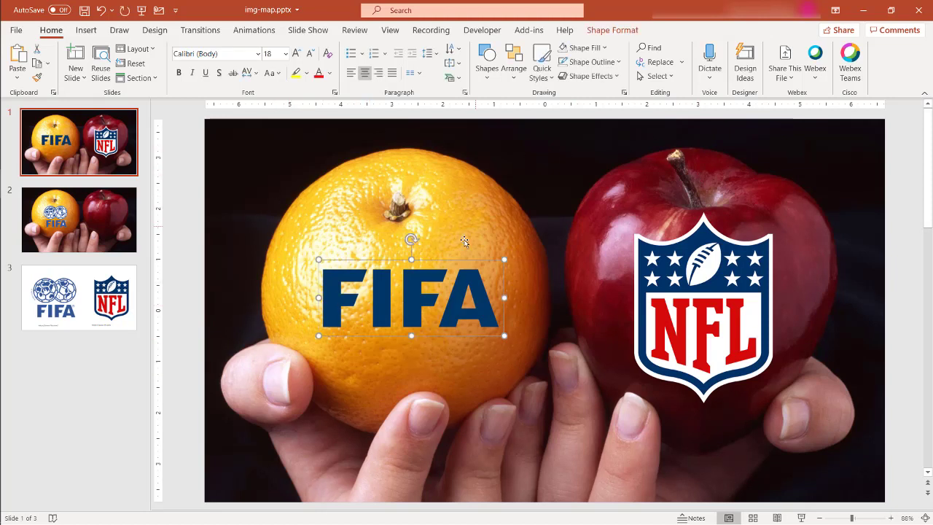
mouse_move(430, 273)
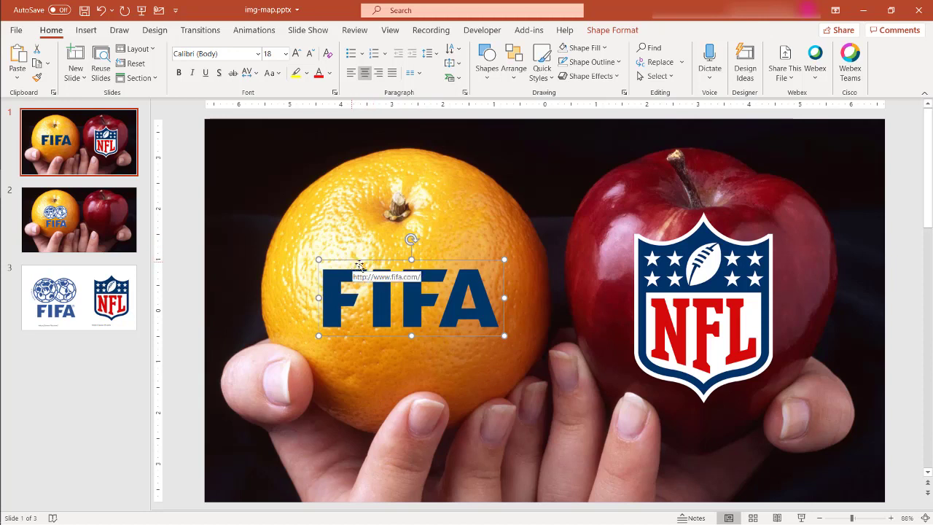
Rename Rectangle 1 to 'link-fifa' in the Selection Pane
click(513, 73)
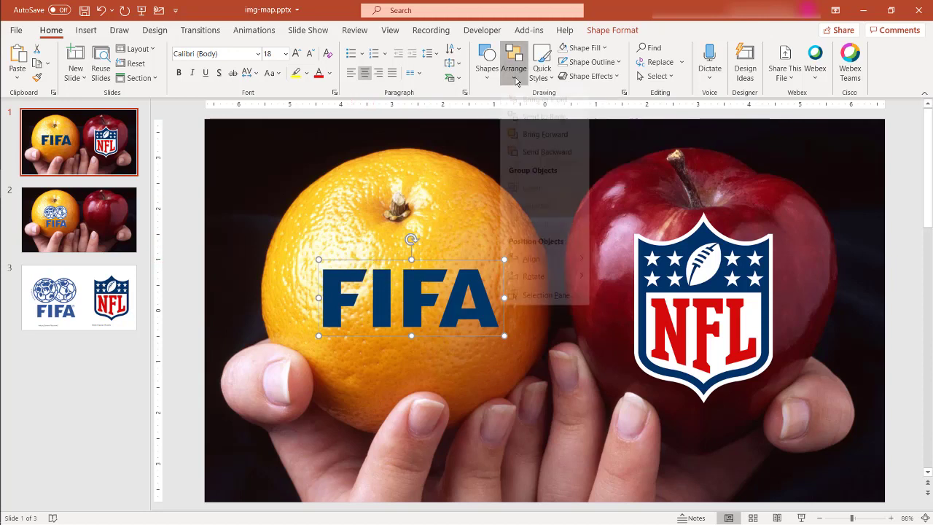
click(567, 309)
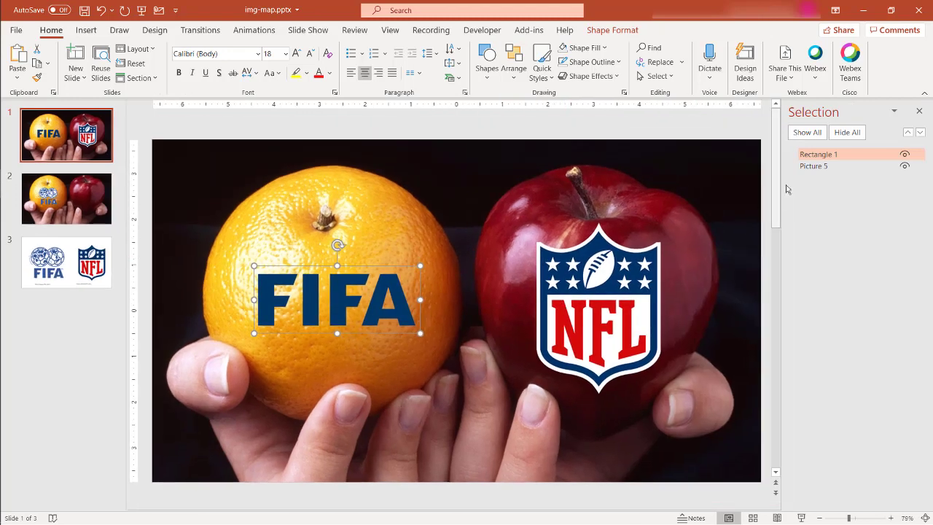
double_click(824, 155)
key(ctrl+a)
key(BackSpace)
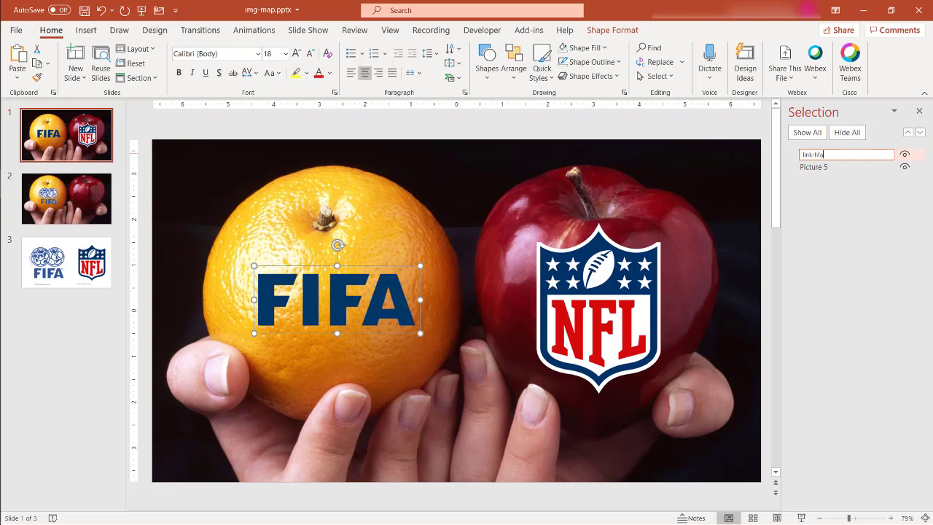
click(628, 283)
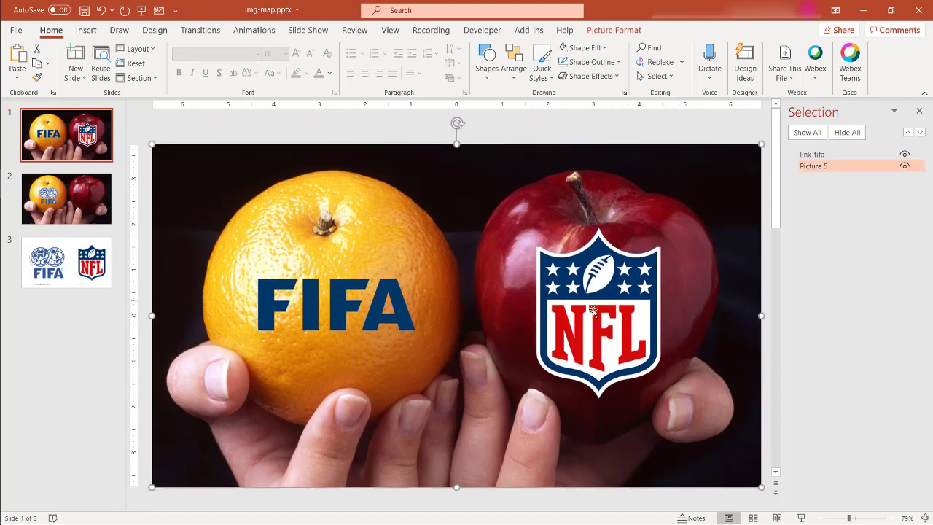
click(487, 66)
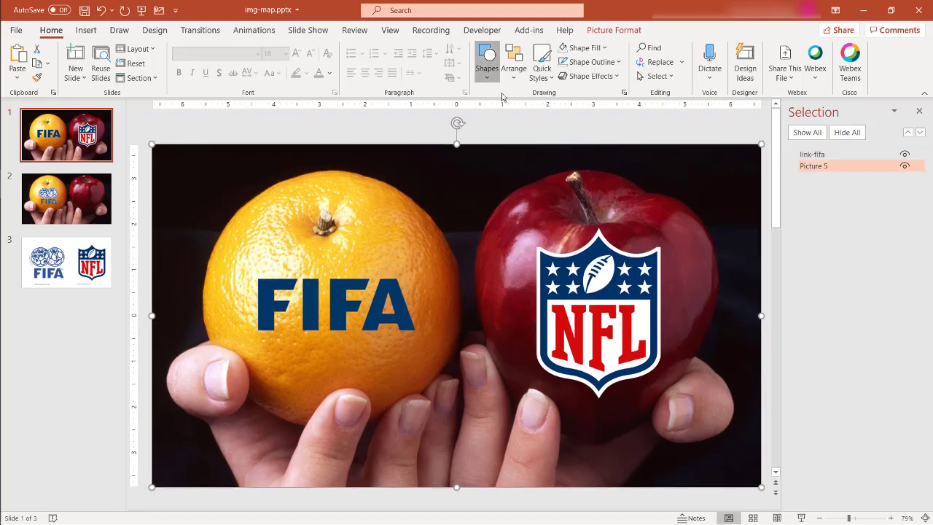
Duplicate the link-fifa shape and move and resize the copy over the NFL shield
click(357, 292)
click(355, 277)
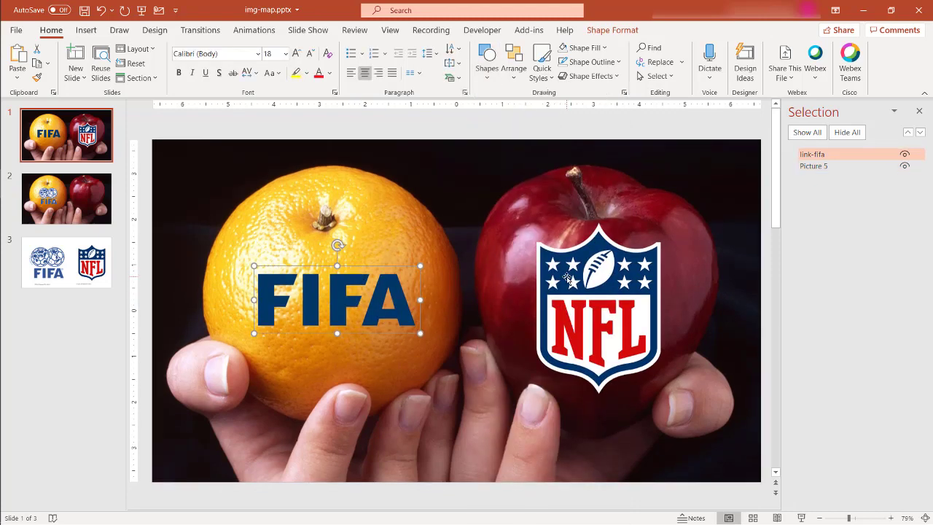
key(ctrl+v)
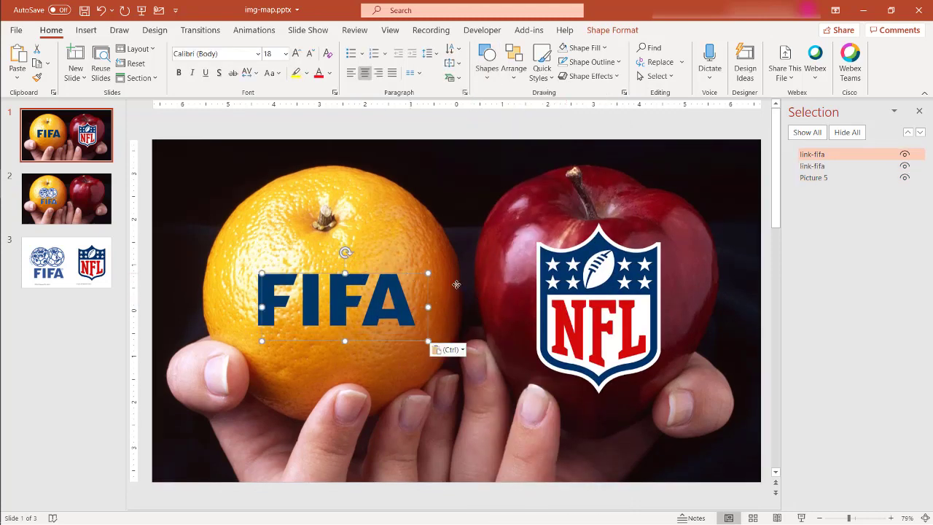
drag(411, 276, 685, 242)
drag(704, 306, 660, 364)
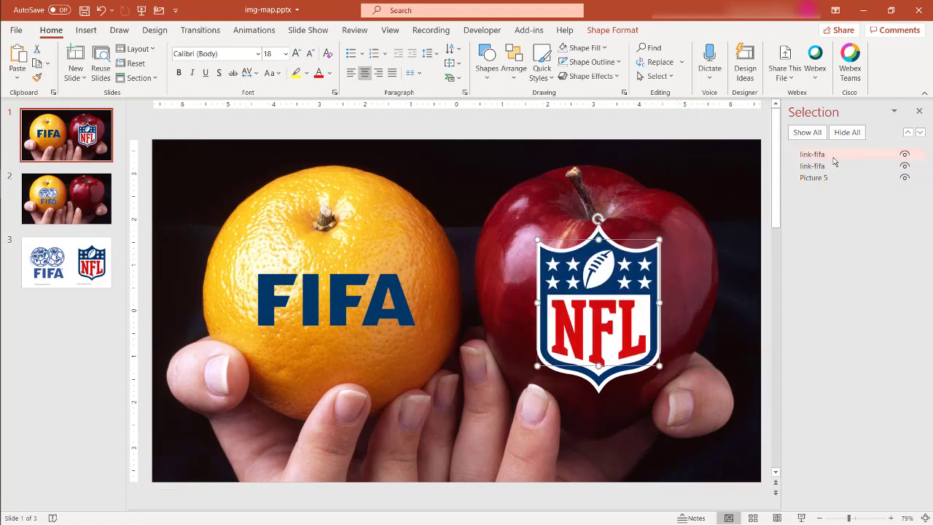
Rename the copied shape to 'link-nfl' in the Selection Pane
click(833, 155)
key(BackSpace)
key(BackSpace)
key(BackSpace)
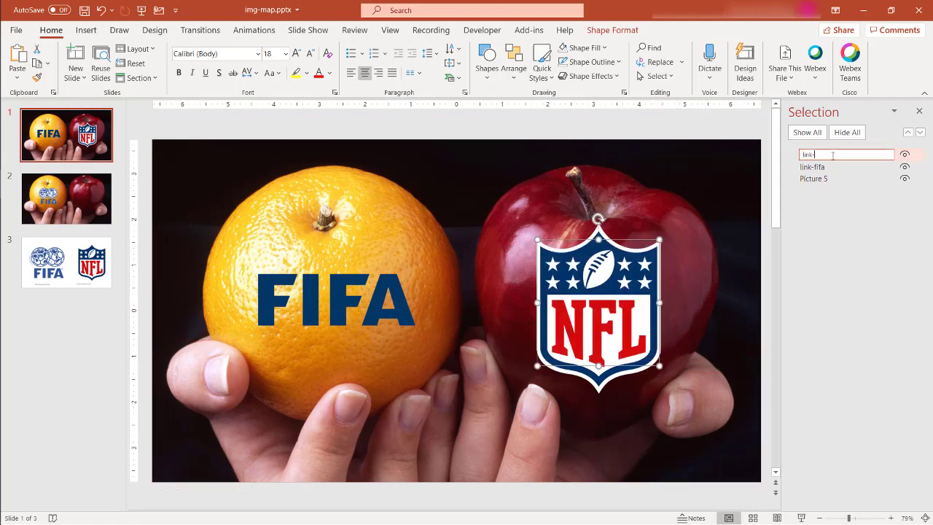
text(nfl)
key(Return)
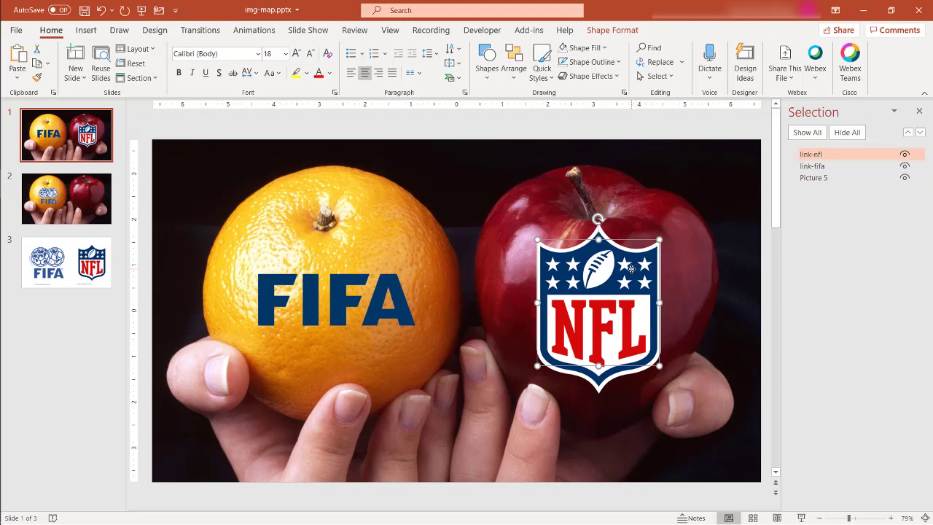
key(ctrl+k)
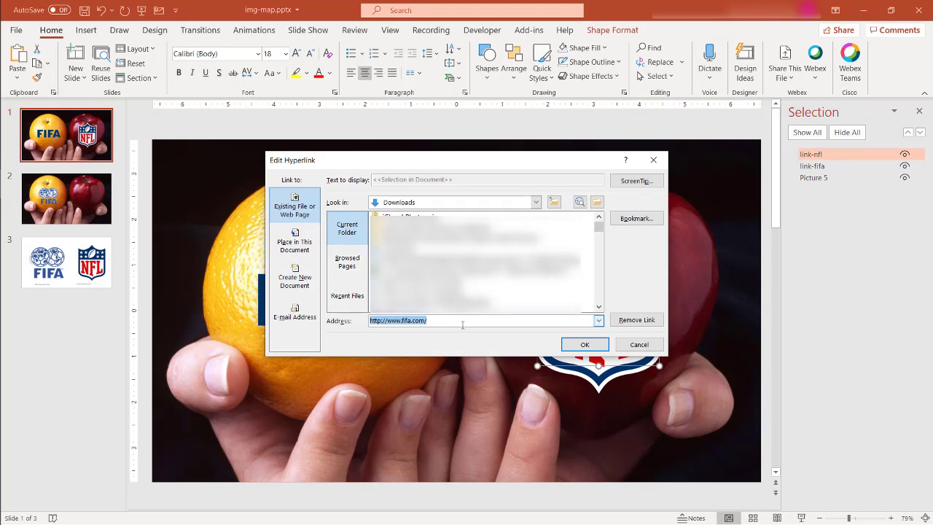
text(www.nfl)
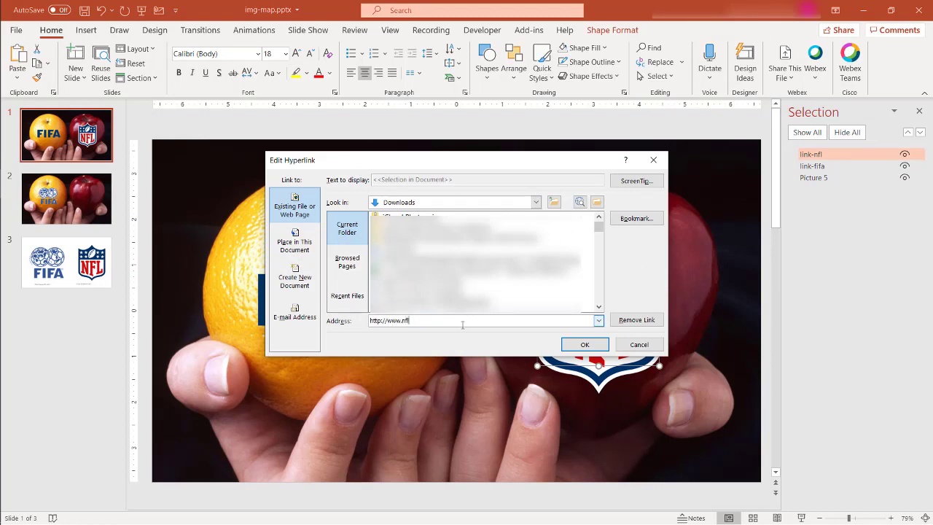
click(583, 344)
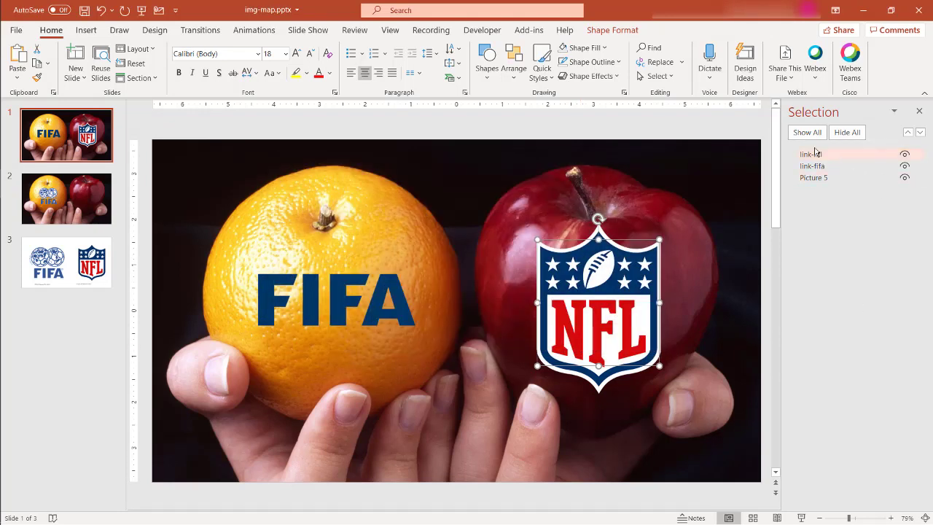
mouse_move(521, 291)
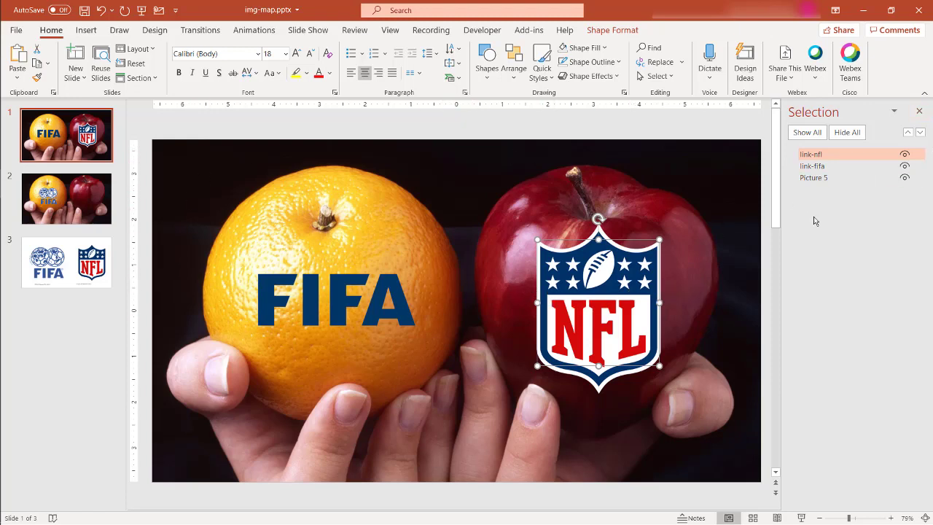
Select slides 2 and 3 together and delete them, leaving only slide 1
click(919, 111)
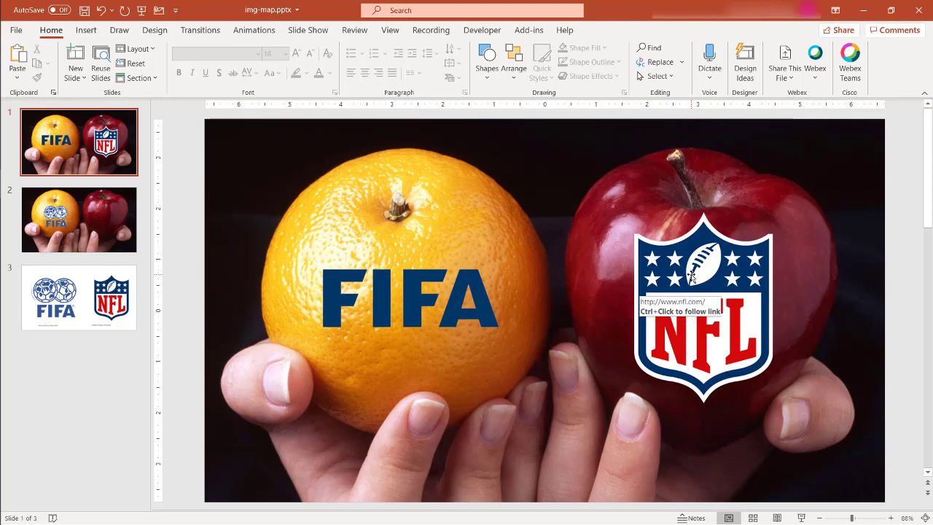
click(70, 209)
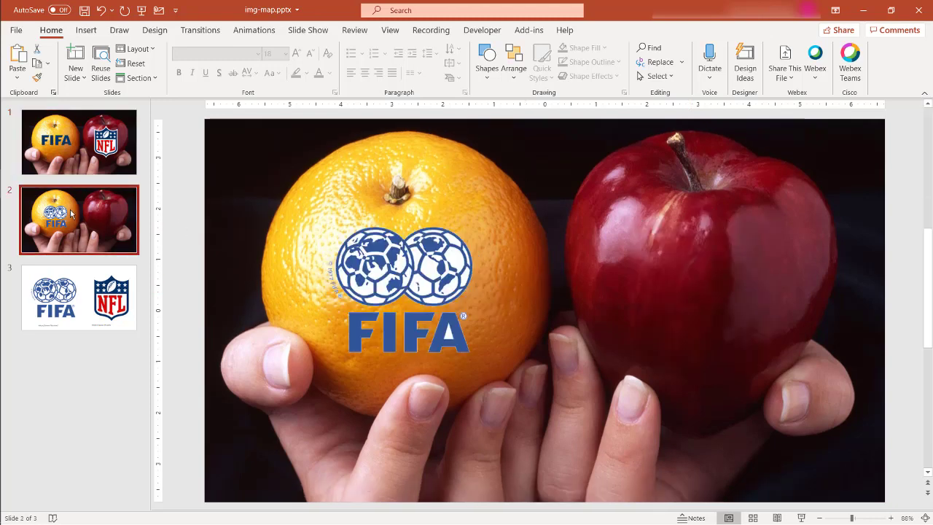
ctrl+click(76, 292)
key(Delete)
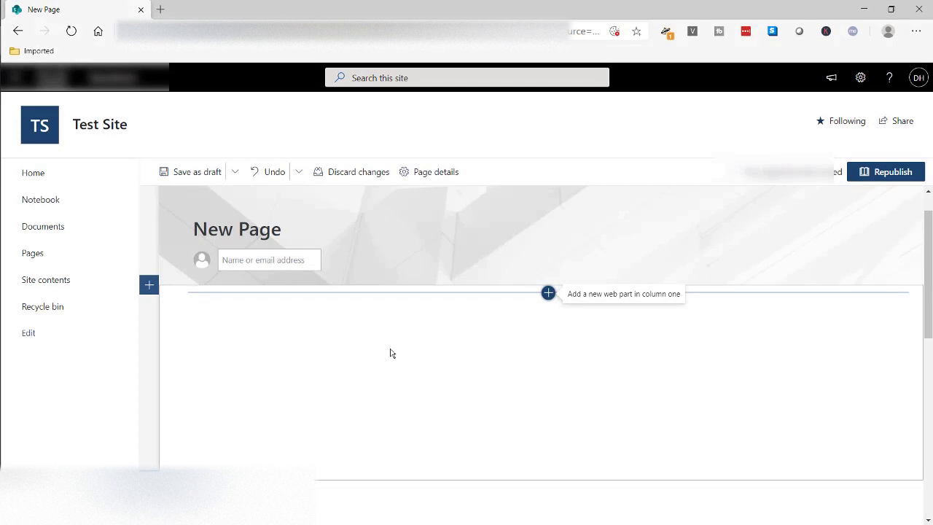
Add a File viewer web part to column one and upload img-map.pptx into it
click(548, 296)
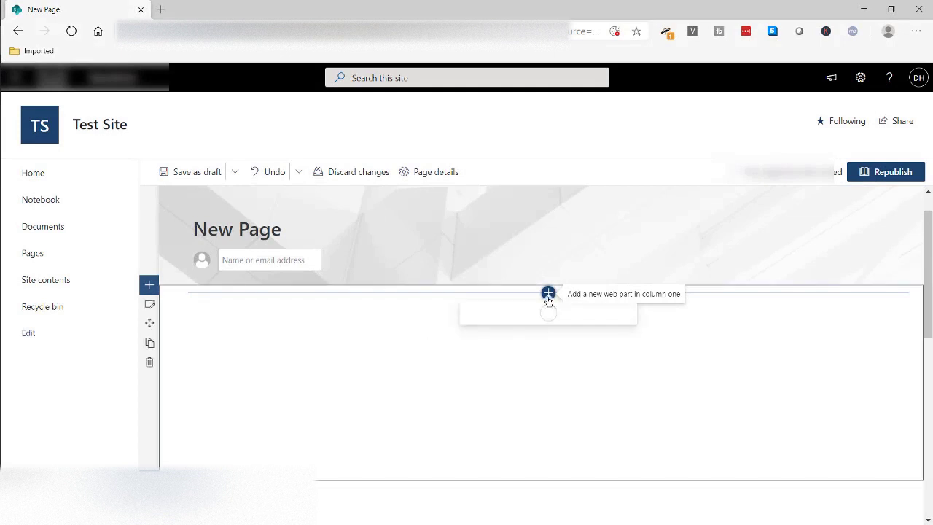
click(699, 352)
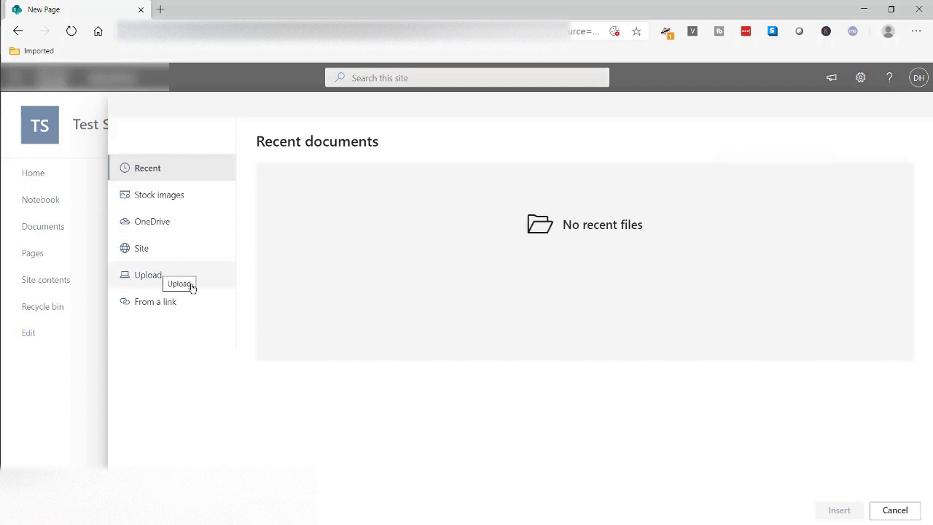
click(159, 273)
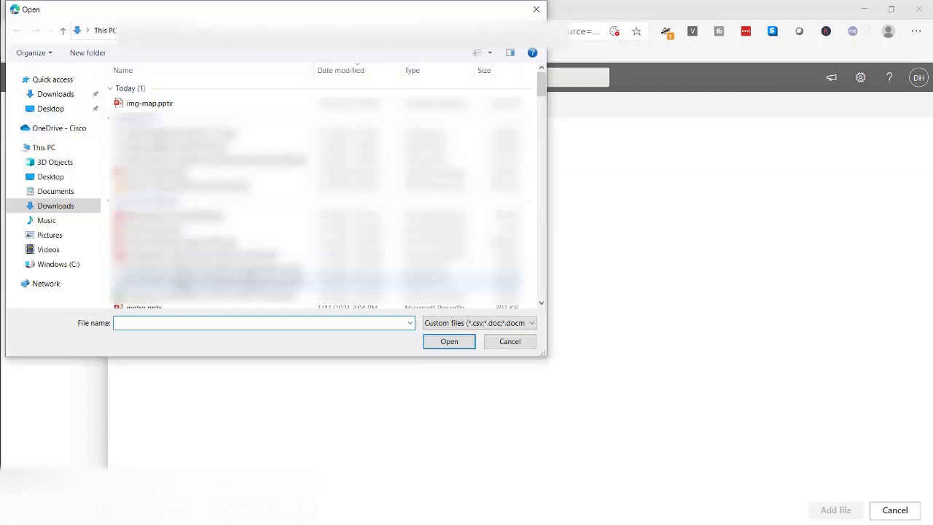
double_click(166, 104)
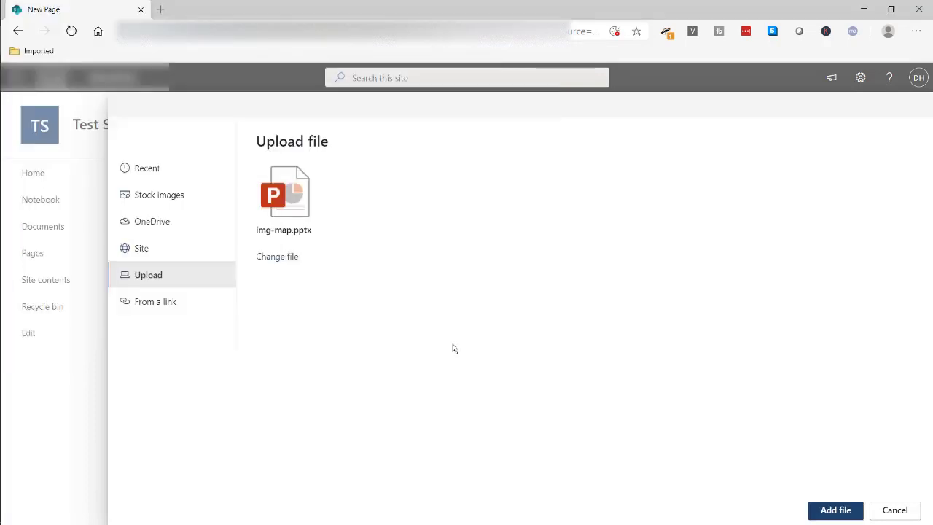
click(843, 508)
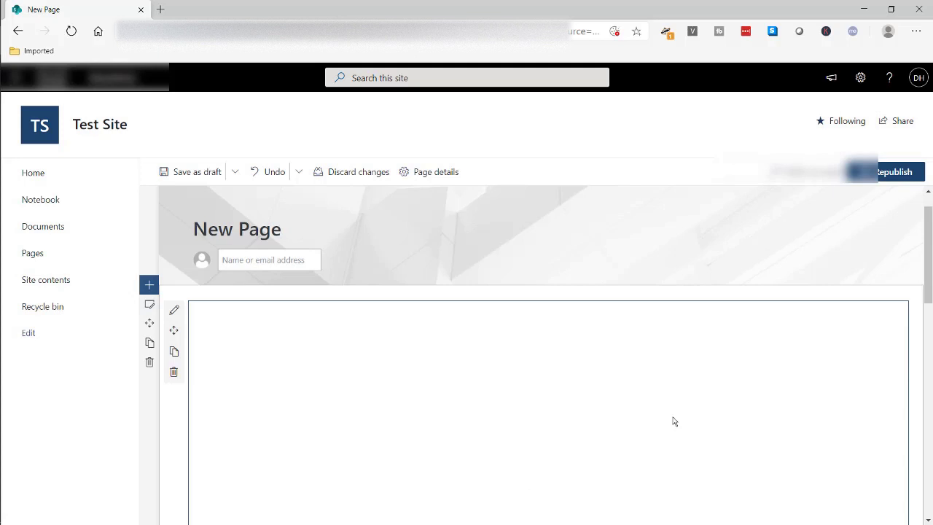
Check the embedded fruit slide on the page, then republish the SharePoint page
scroll(634, 353, down, 5)
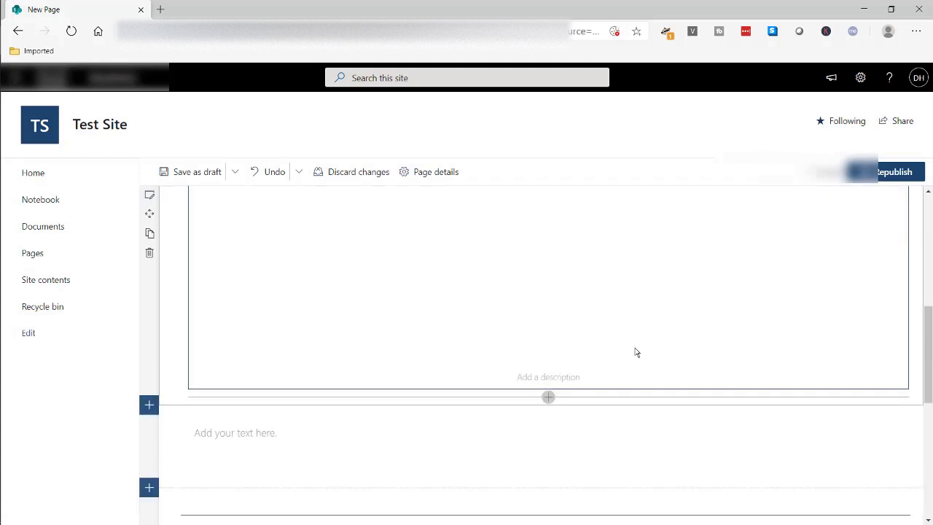
scroll(635, 350, up, 5)
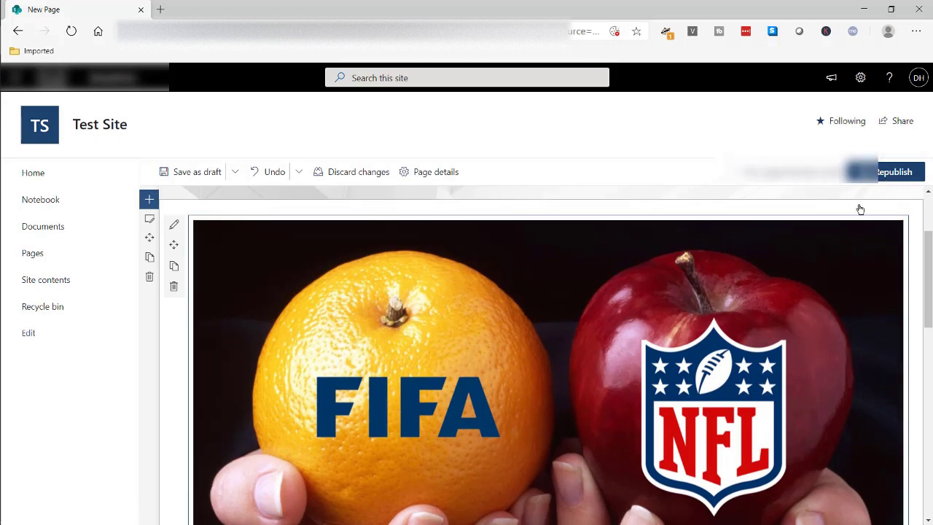
click(892, 172)
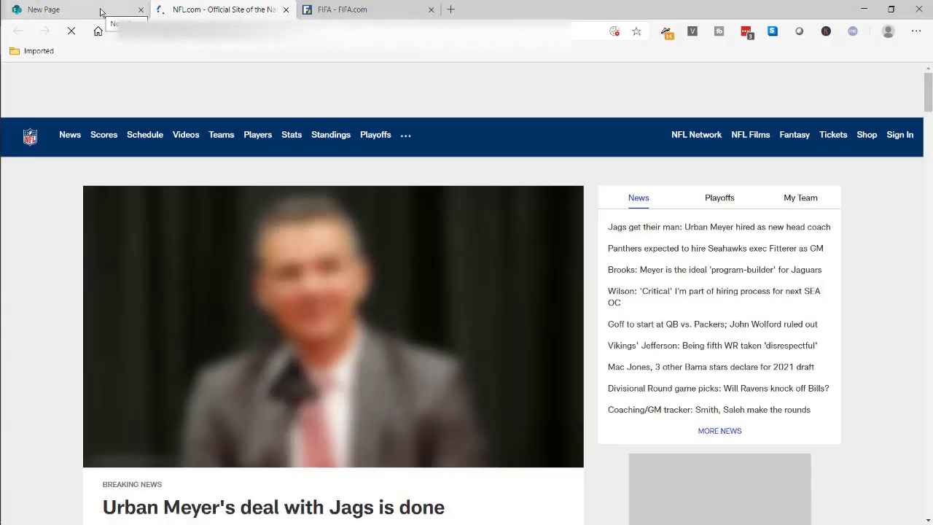
Go back to the published New Page and review the fruit slide with its FIFA and NFL links
click(109, 10)
scroll(565, 279, down, 3)
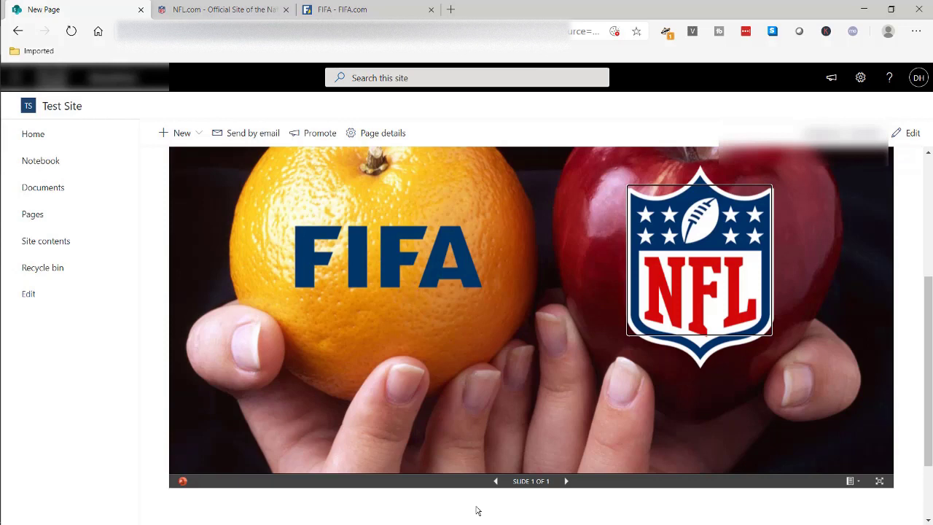
scroll(477, 511, up, 3)
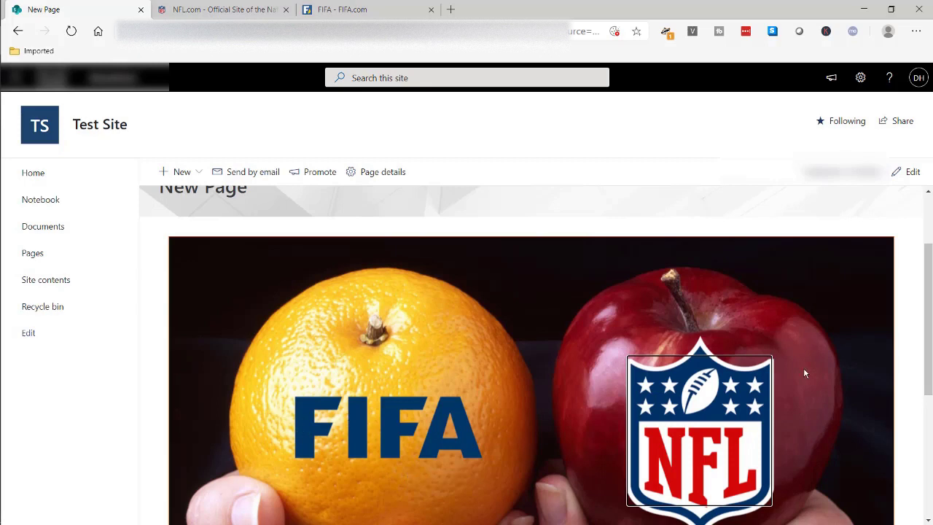
scroll(805, 373, down, 1)
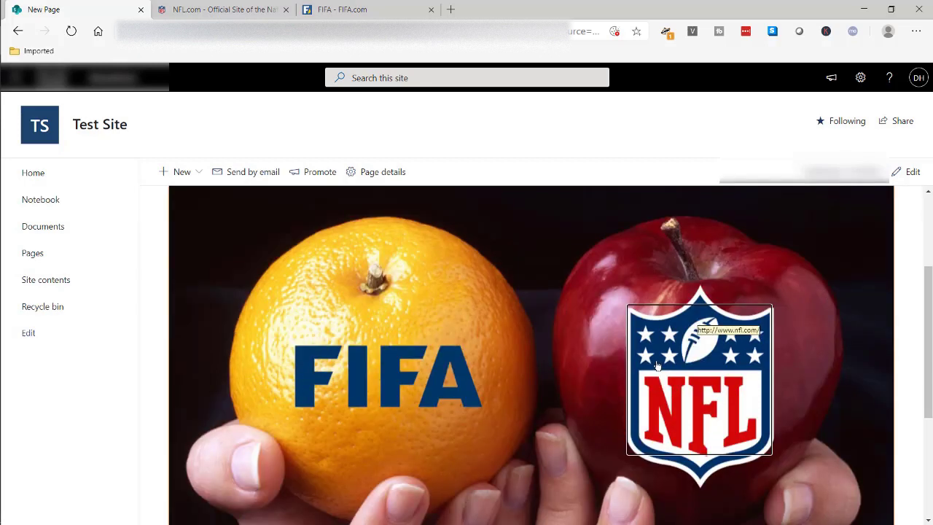